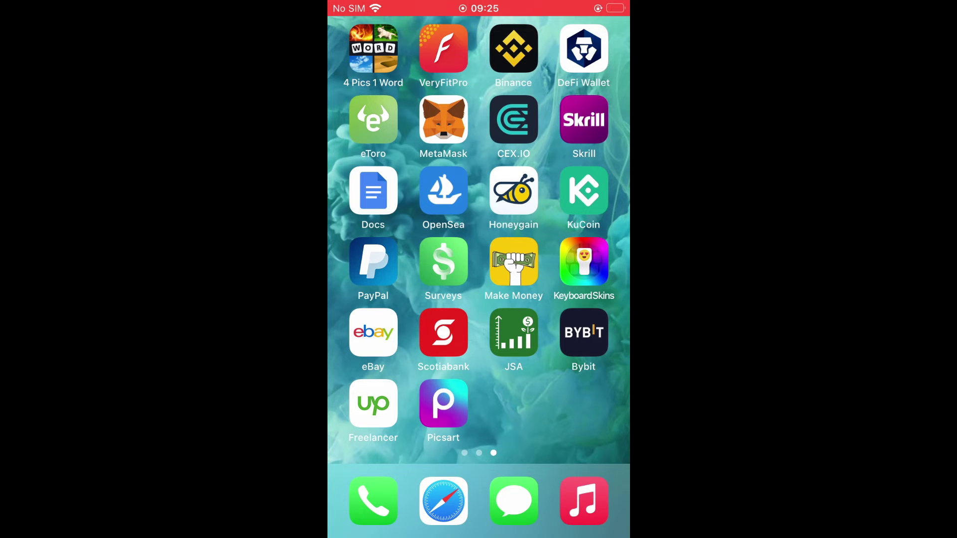
# - Launch eBay and go to My eBay > Payments, which shows no saved payment methods
pyautogui.click(374, 333)
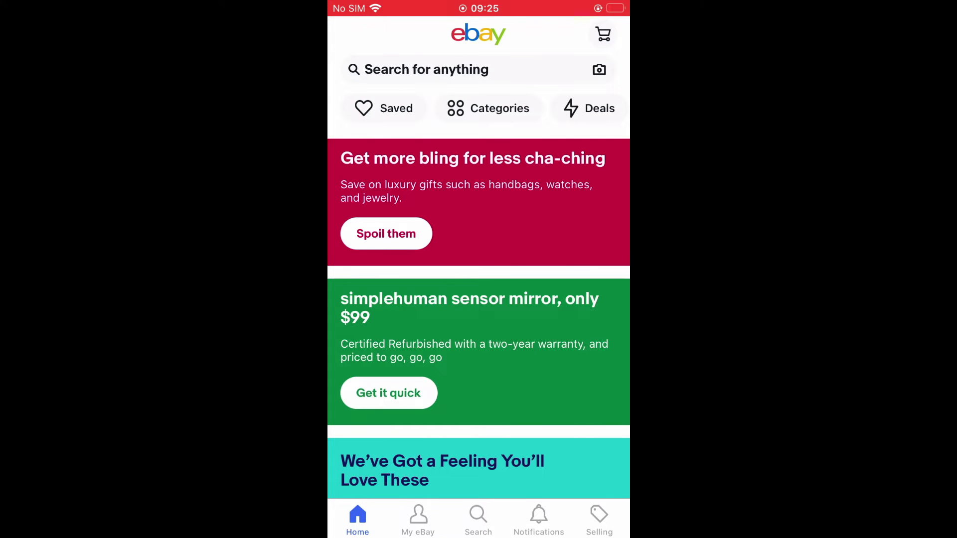
pyautogui.click(418, 519)
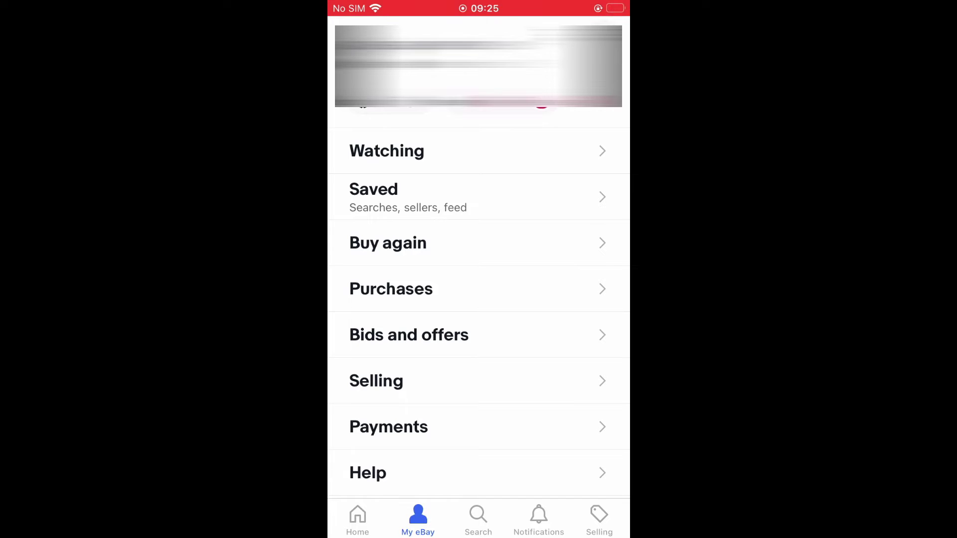
pyautogui.click(389, 427)
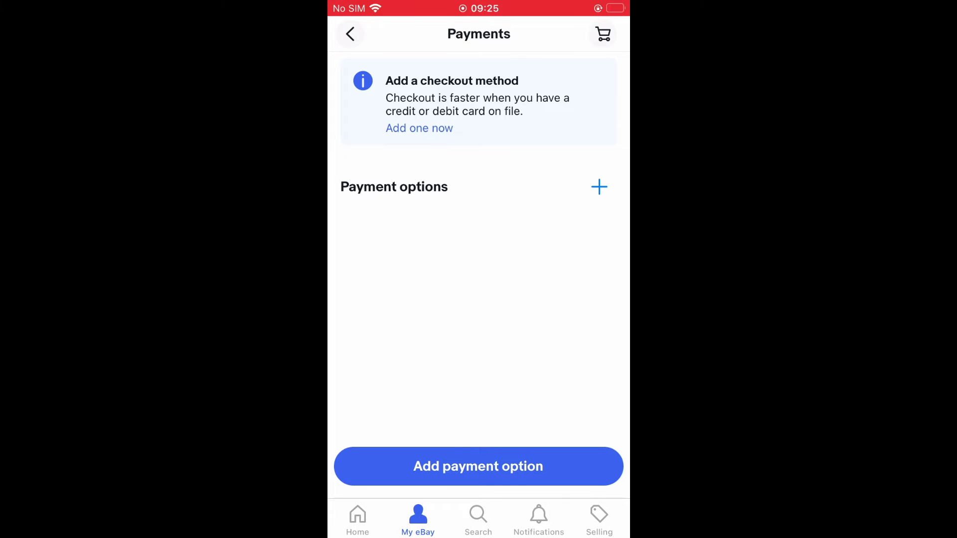
pyautogui.click(478, 466)
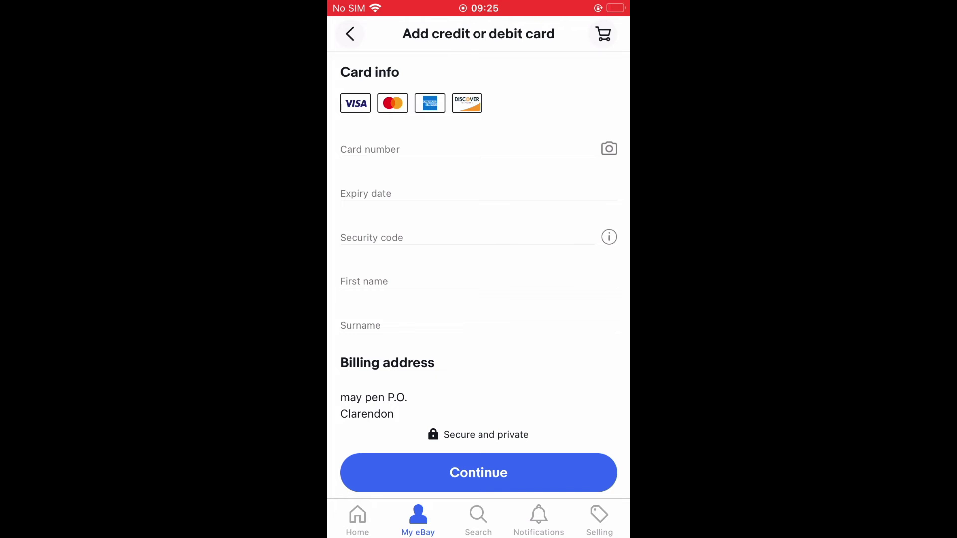
pyautogui.scroll(-2, 478, 240)
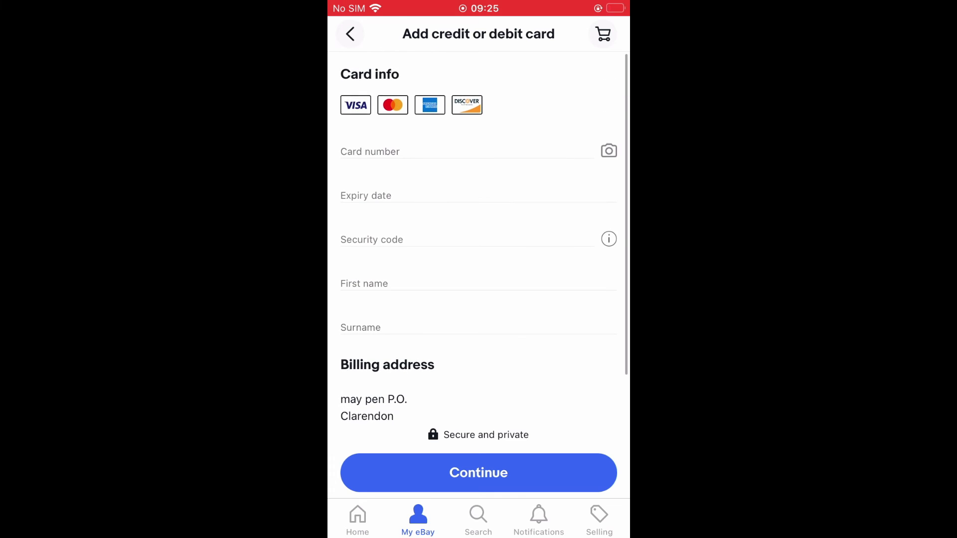